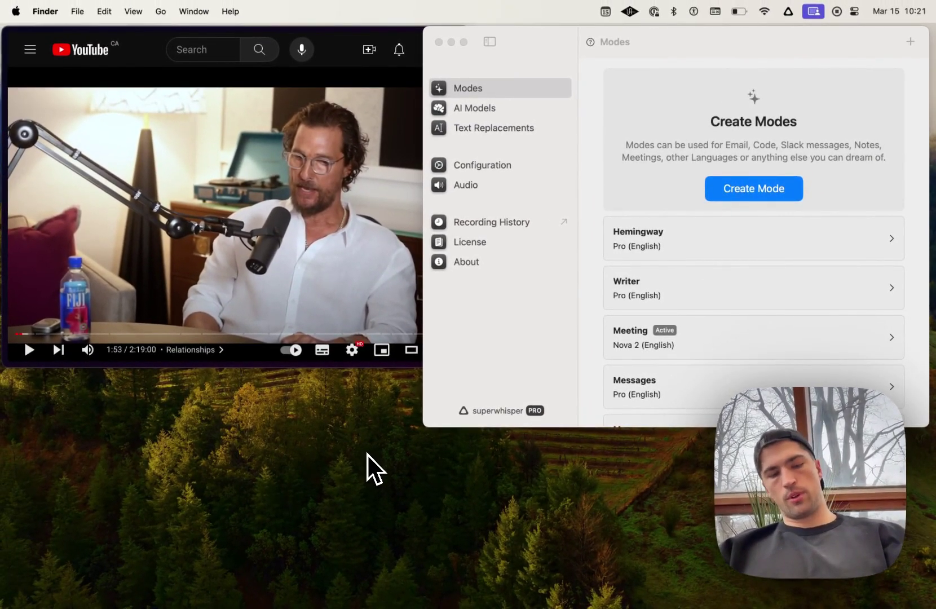
Start a recording in Hemingway mode from the ⌥⇧K mode list.
key("alt+shift+k")
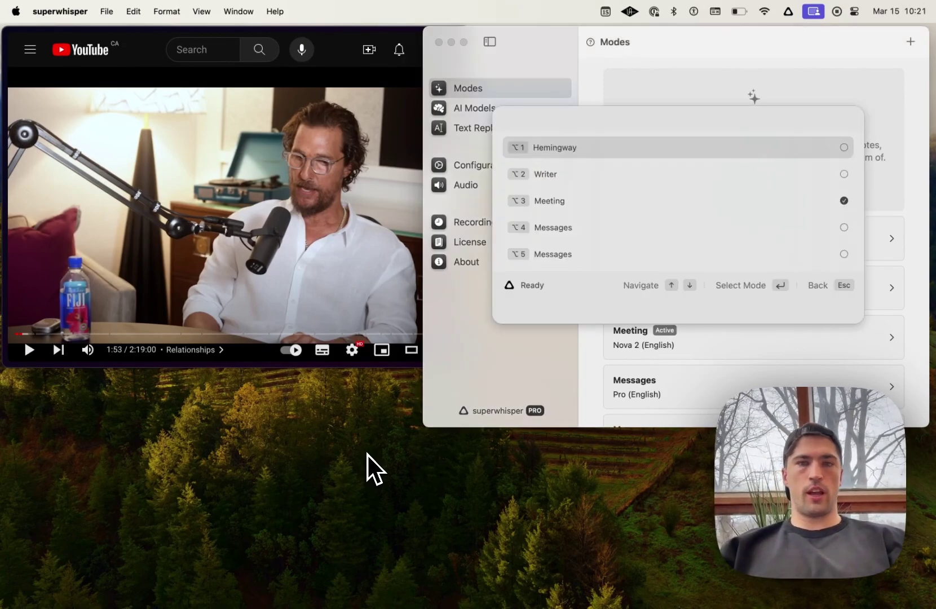
key("Down")
key("Down")
key("Down")
key("Down")
key("Down")
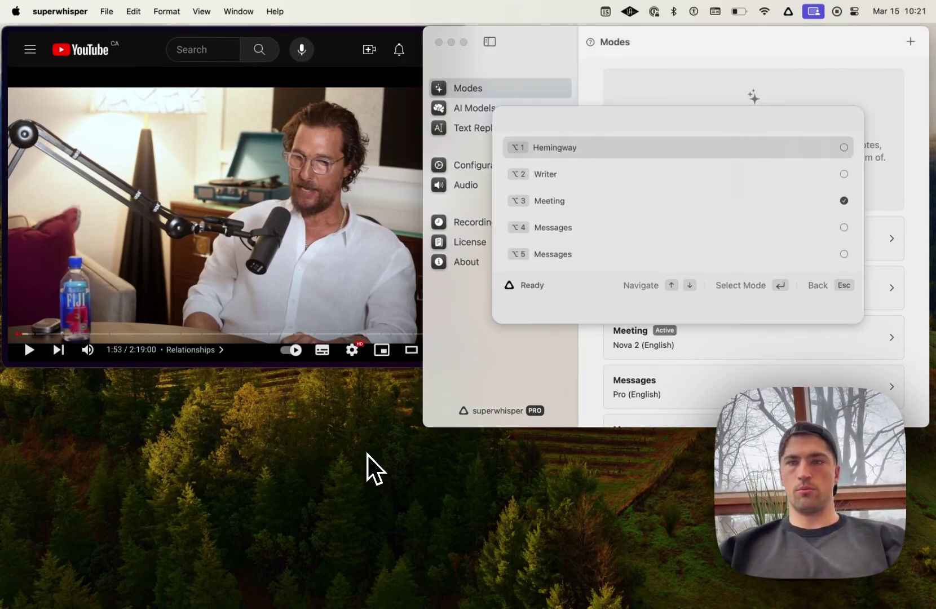
key("Up")
key("Up")
key("Up")
key("Up")
key("Up")
key("Return")
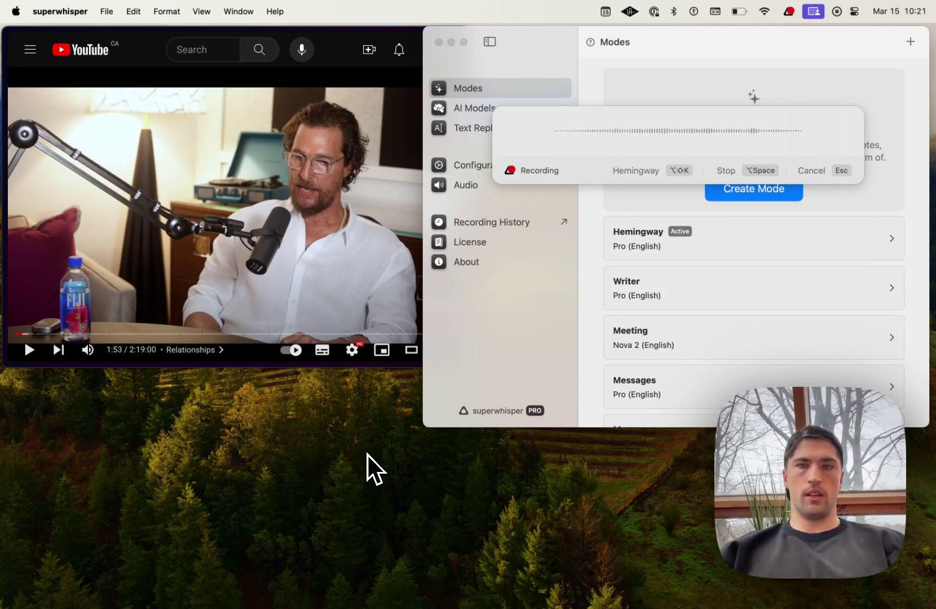
Switch the running recording to Meeting mode and move the recording bar down.
key("alt+shift+k")
key("Down")
key("Down")
key("Down")
key("Up")
key("Return")
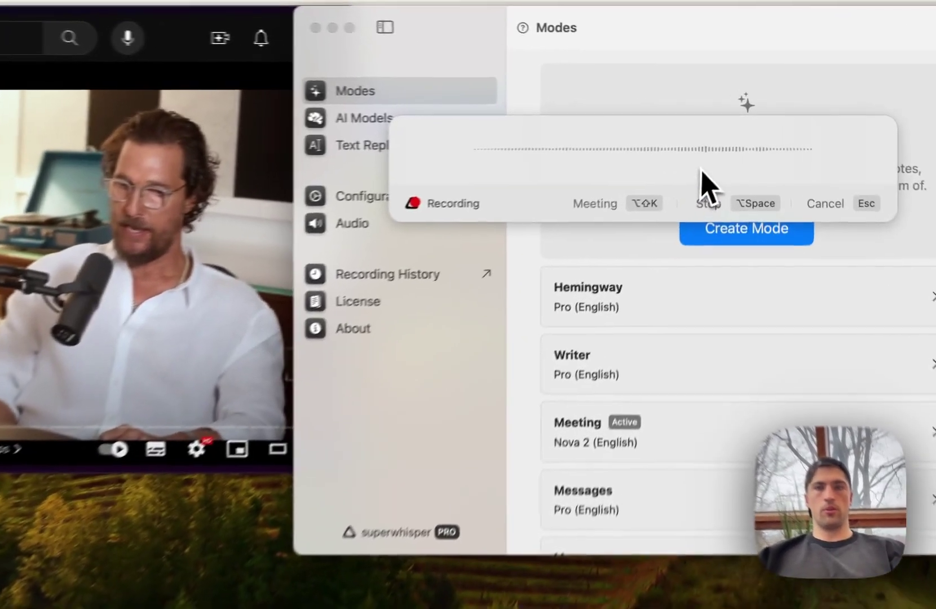
left_click_drag(725, 161, 641, 239)
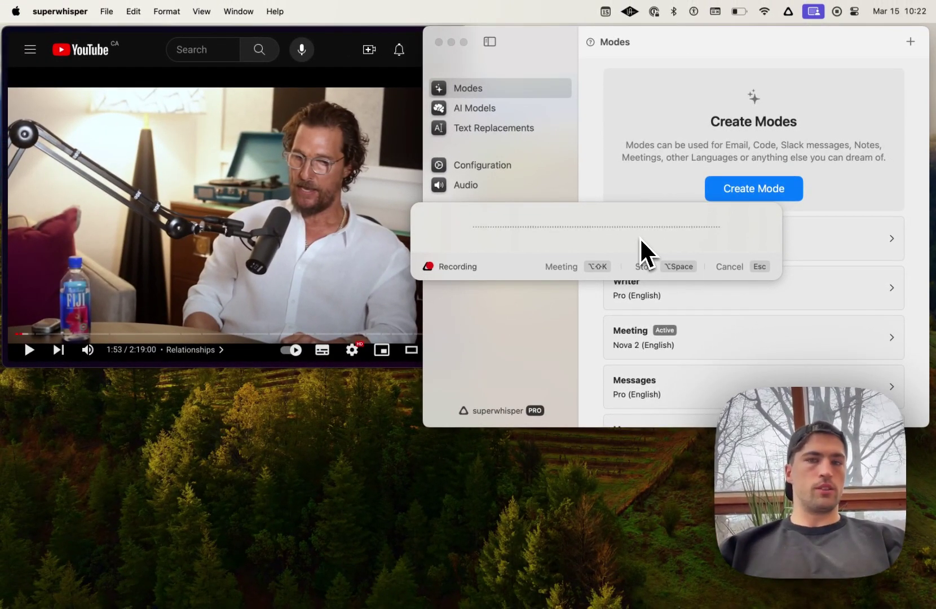
Browse the mode list during the recording and bring the YouTube window forward.
key("alt+shift+k")
key("Down")
key("Down")
key("Down")
key("Down")
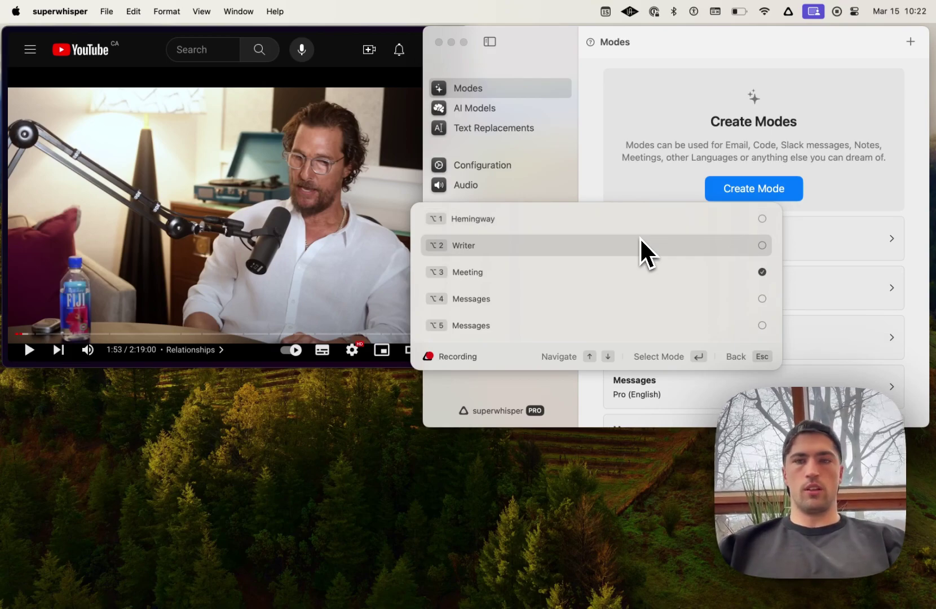
key("Up")
key("Up")
key("Up")
key("Up")
key("Down")
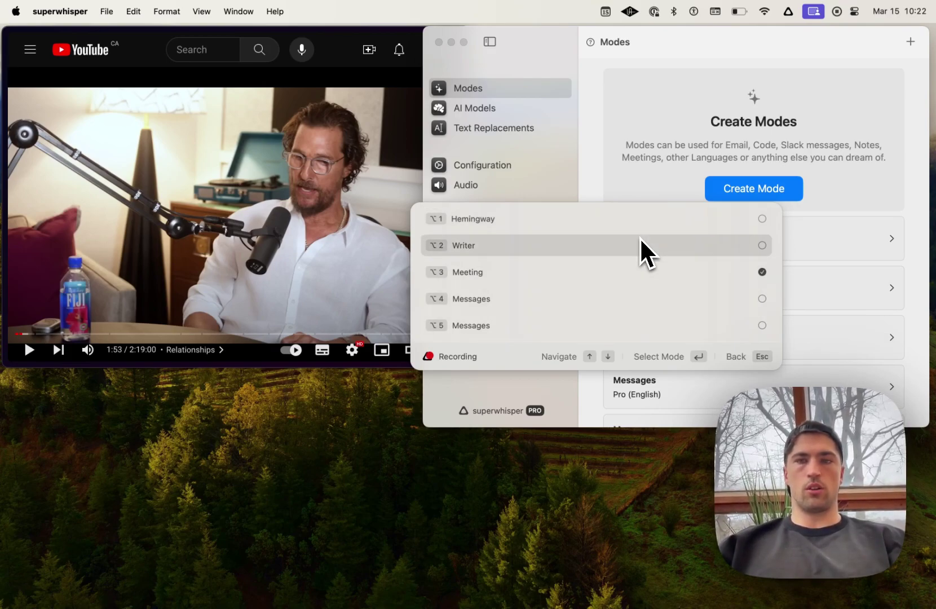
left_click(352, 45)
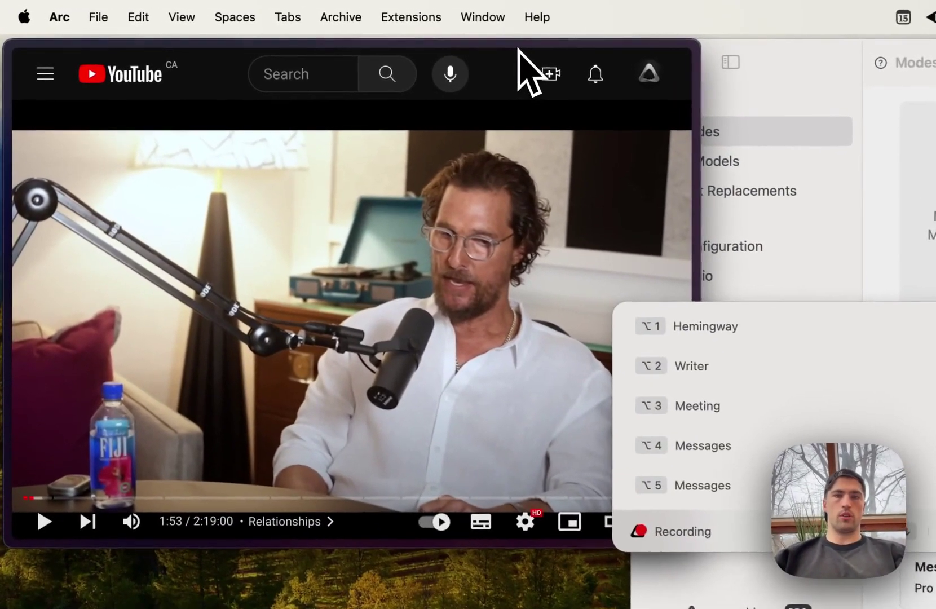
Reselect Meeting as the mode, then cancel the current recording.
key("Down")
key("Down")
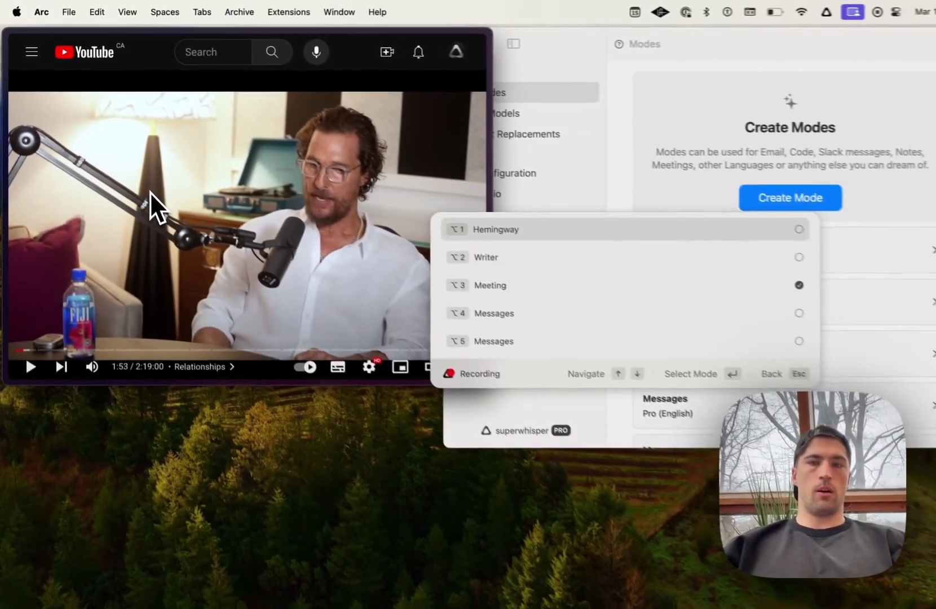
key("Up")
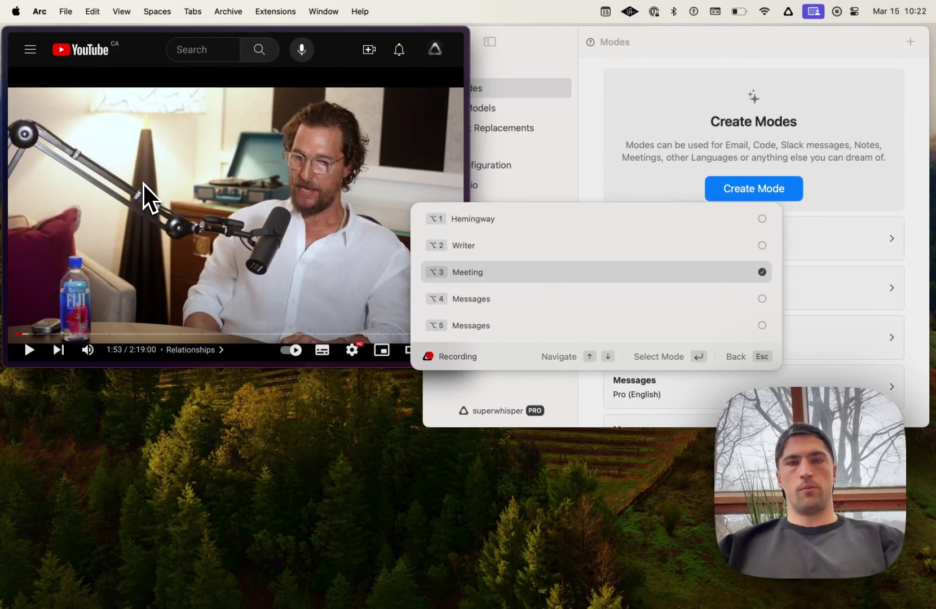
key("Return")
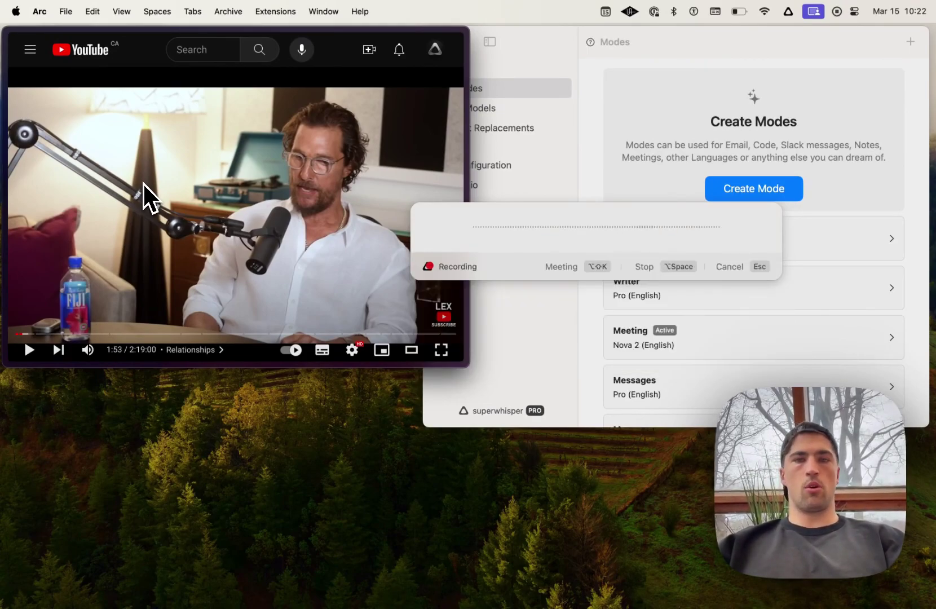
key("Escape")
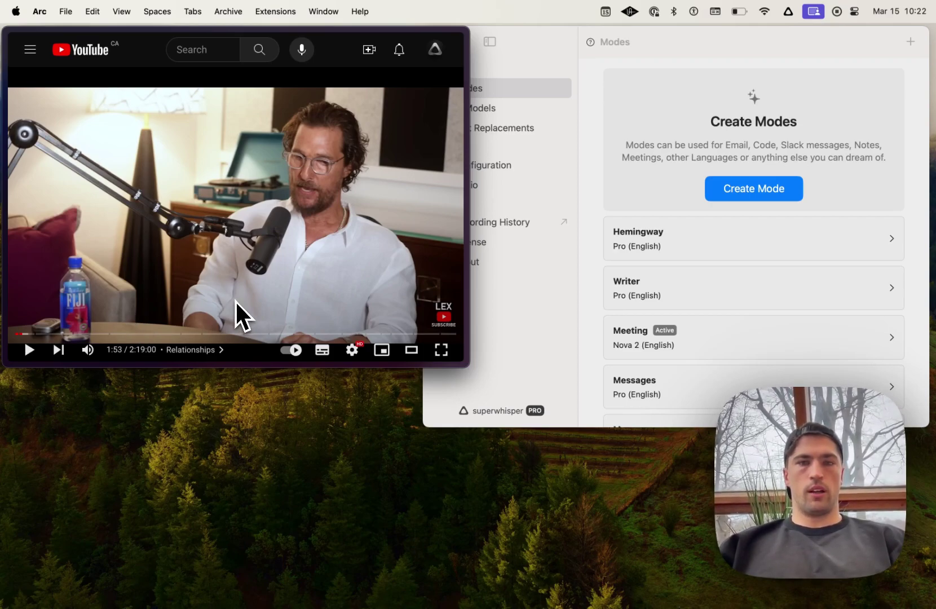
Record the YouTube podcast in Meeting mode with ⌥Space, playing it in theater view, then stop.
key("alt+space")
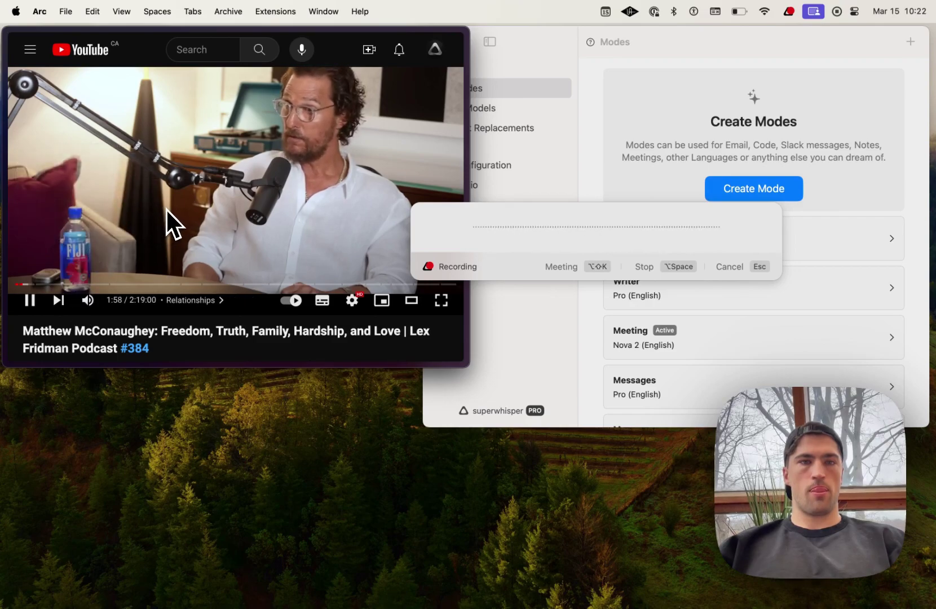
key("t")
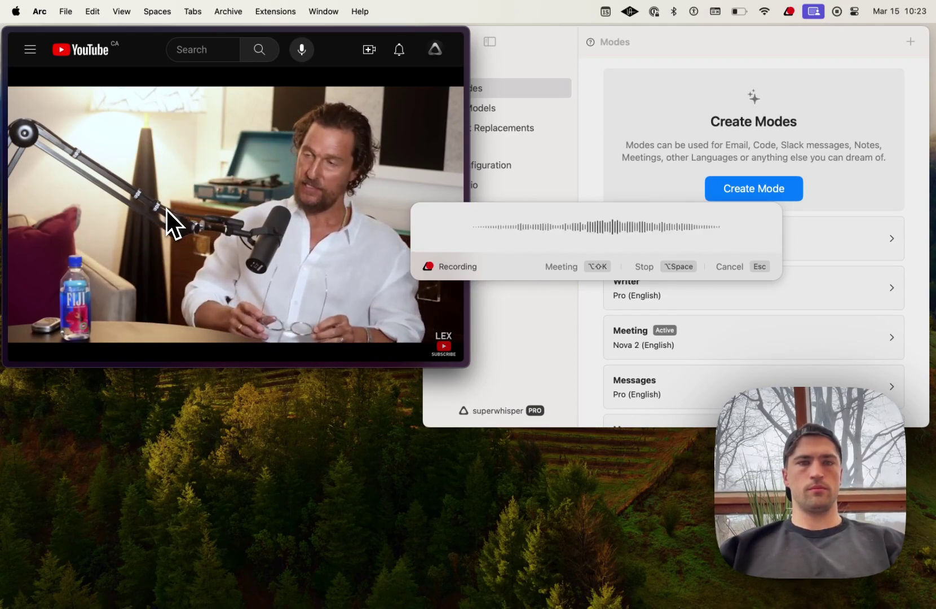
mouse_move(186, 200)
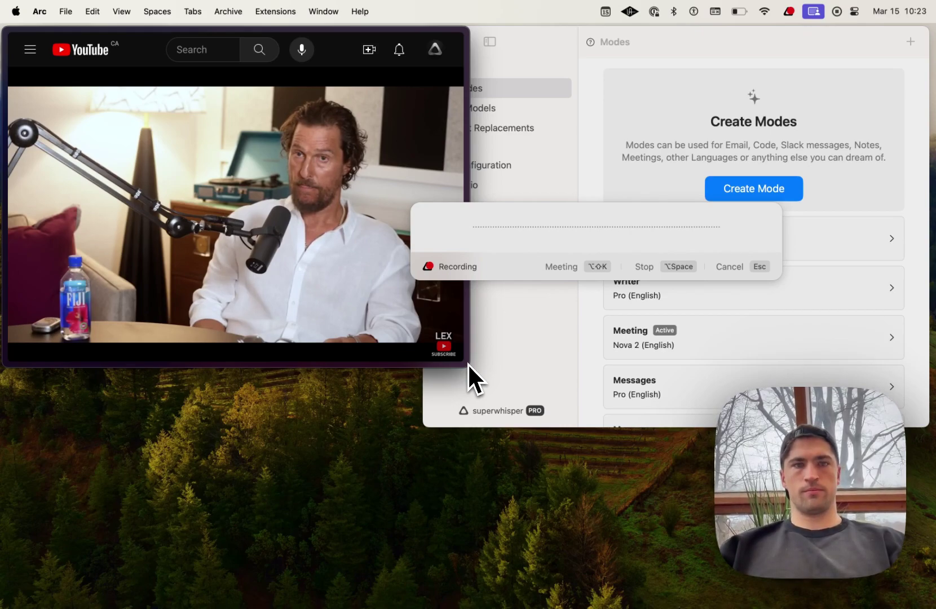
key("alt+space")
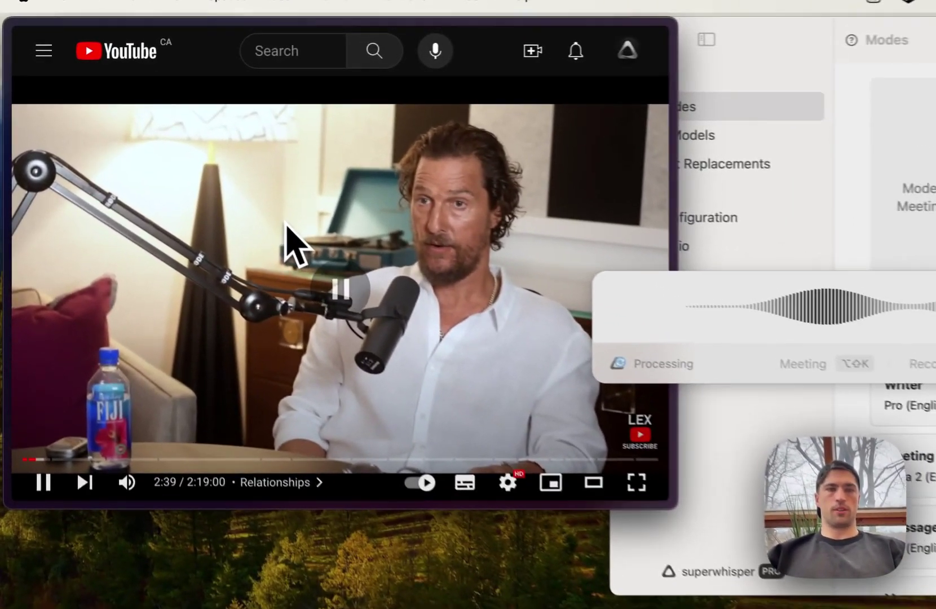
Pause the YouTube interview once superwhisper has produced its summary.
left_click(189, 186)
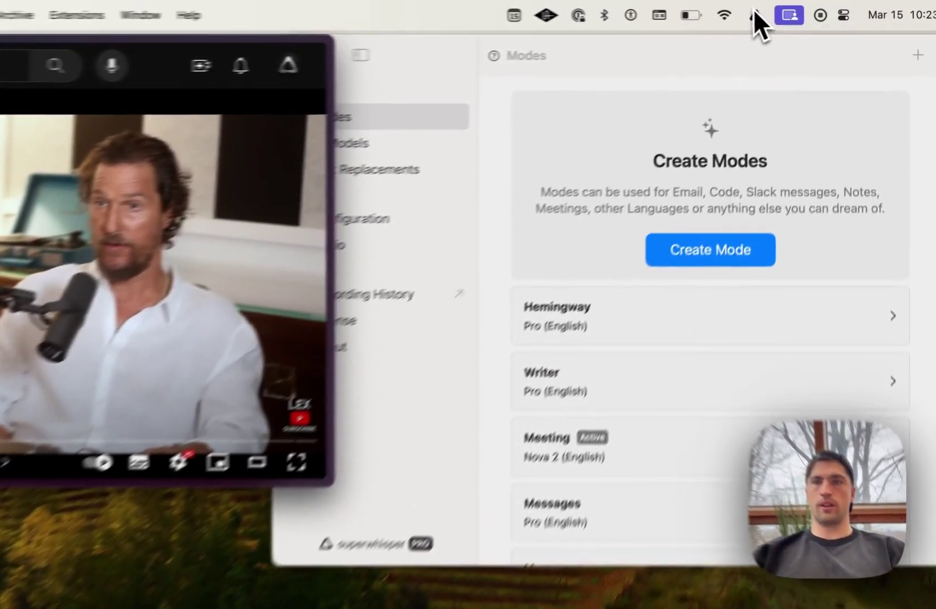
Open History from the menu-bar menu and select the most recent Key Points recording.
left_click(755, 13)
left_click(784, 129)
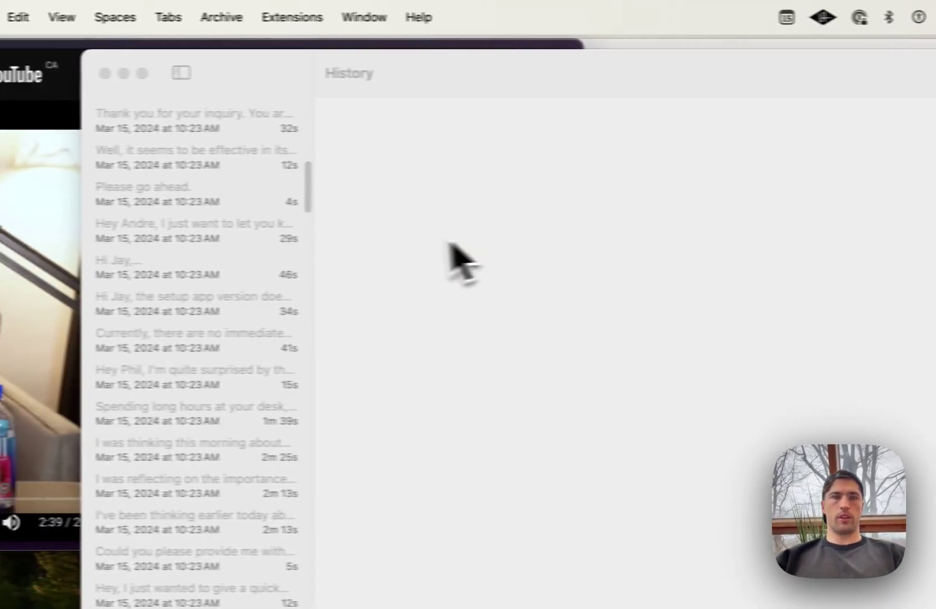
scroll(242, 151, "up", 10)
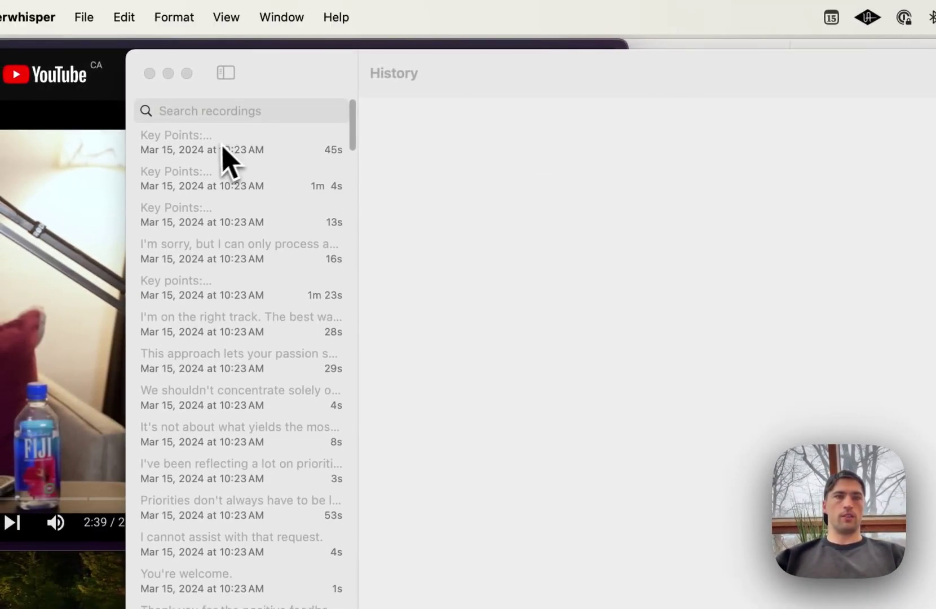
left_click(223, 146)
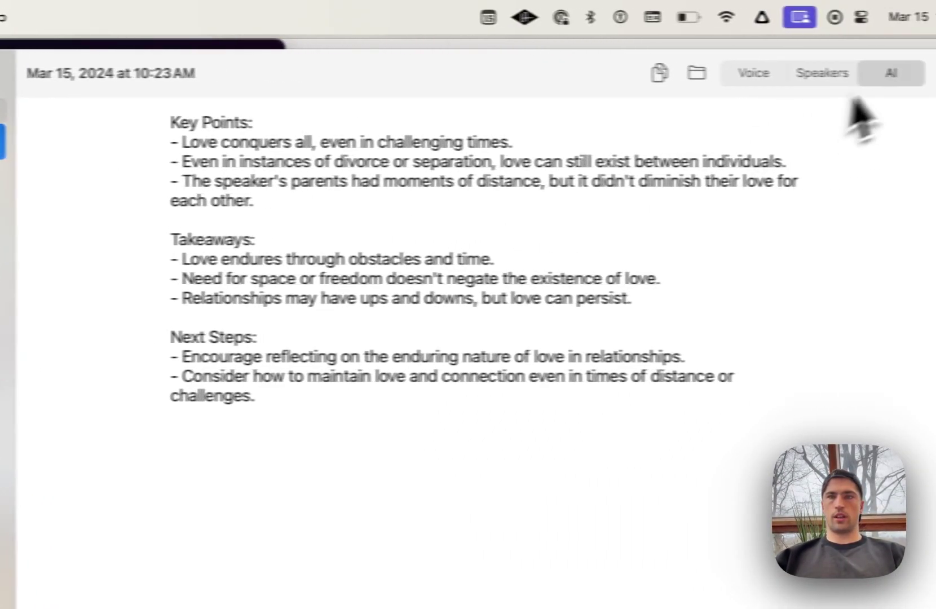
Show its transcript split by speaker and select the word 'Yeah'.
left_click(795, 79)
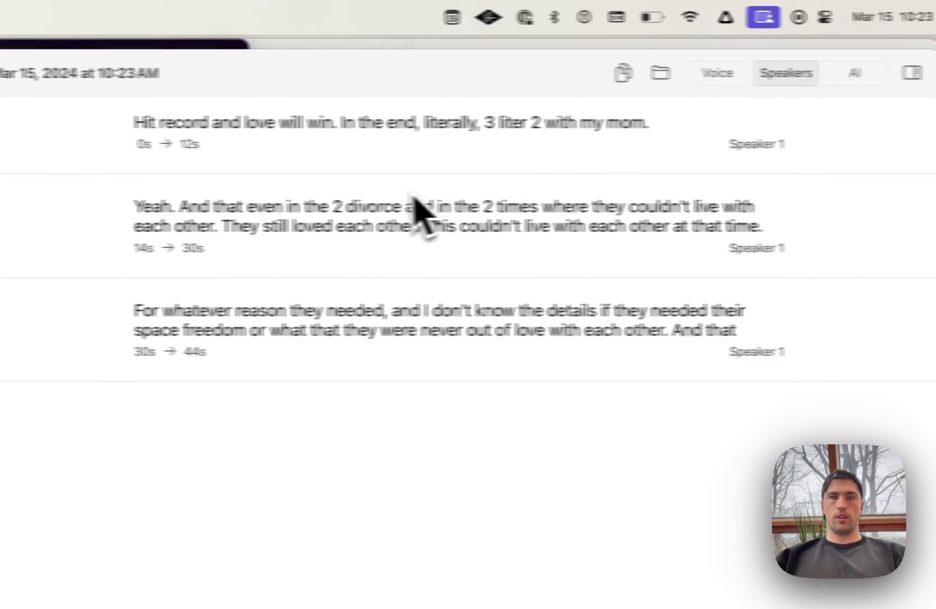
left_click(313, 208)
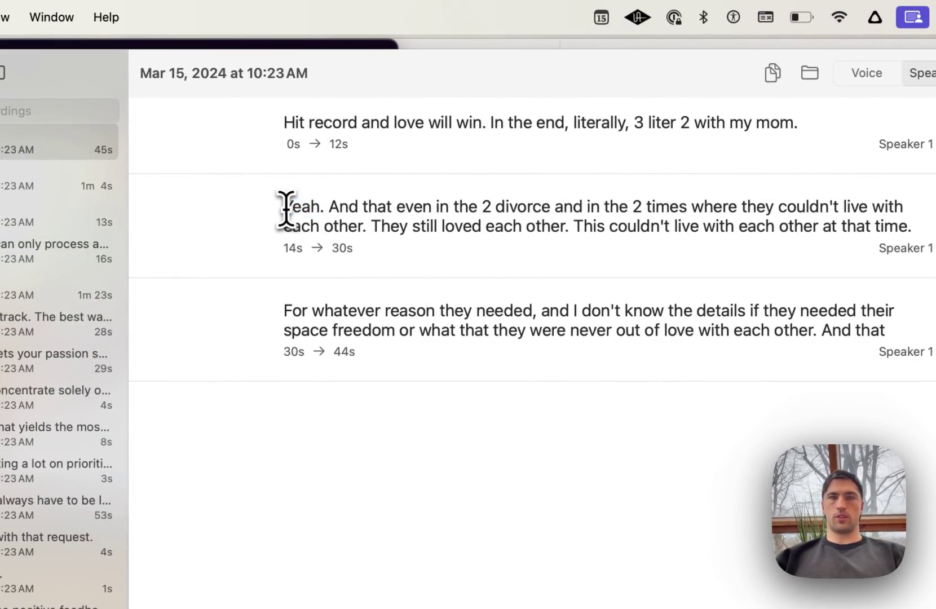
double_click(286, 209)
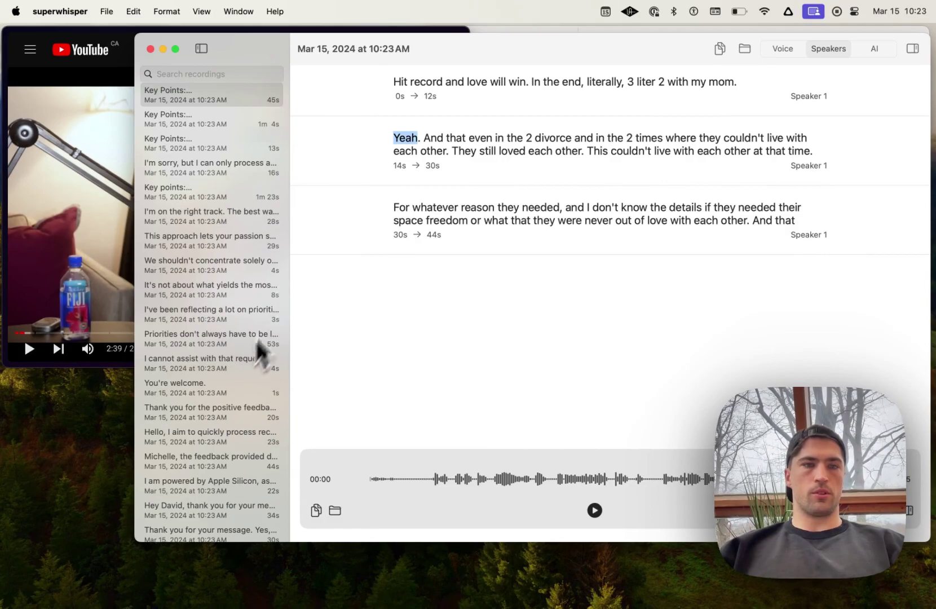
scroll(236, 418, "down", 5)
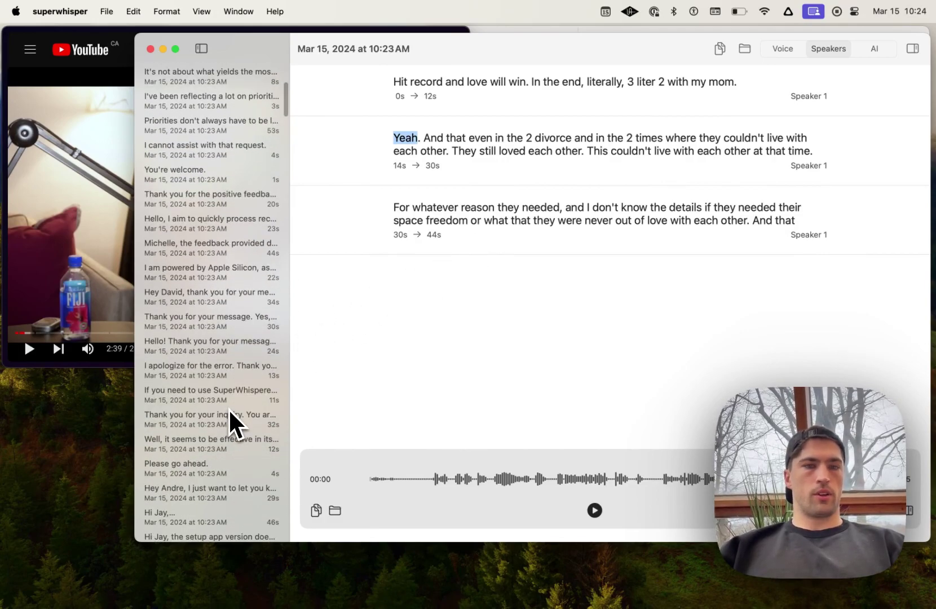
scroll(236, 412, "up", 5)
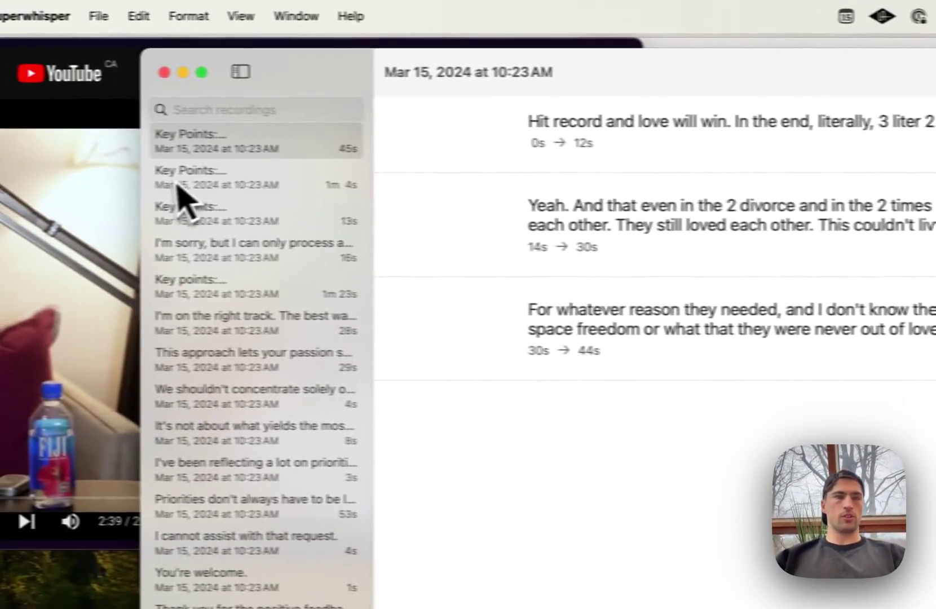
Look through other recordings and read the 1m 23s Key points recording's speaker-separated transcript.
left_click(82, 121)
left_click(249, 251)
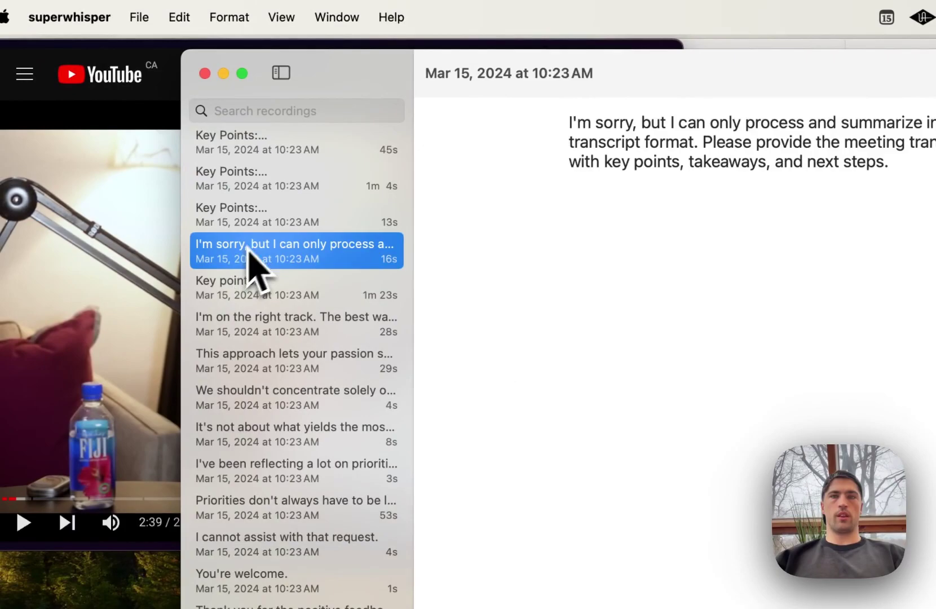
left_click(815, 87)
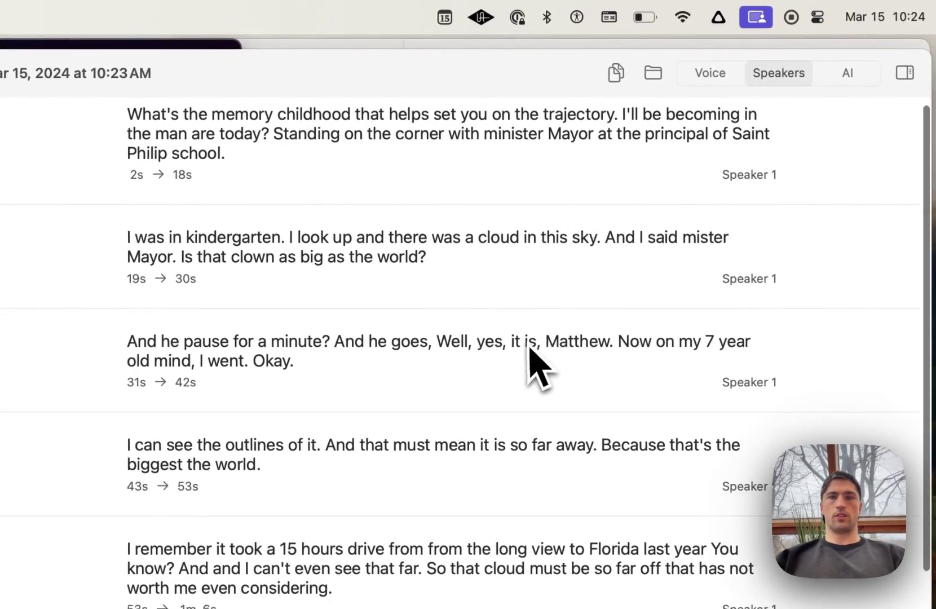
scroll(531, 367, "down", 5)
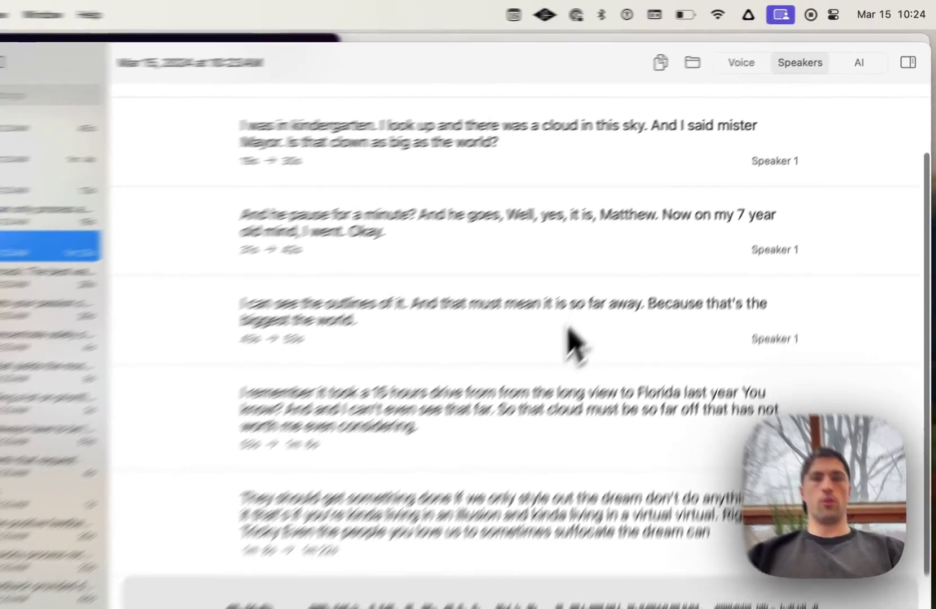
scroll(524, 352, "up", 3)
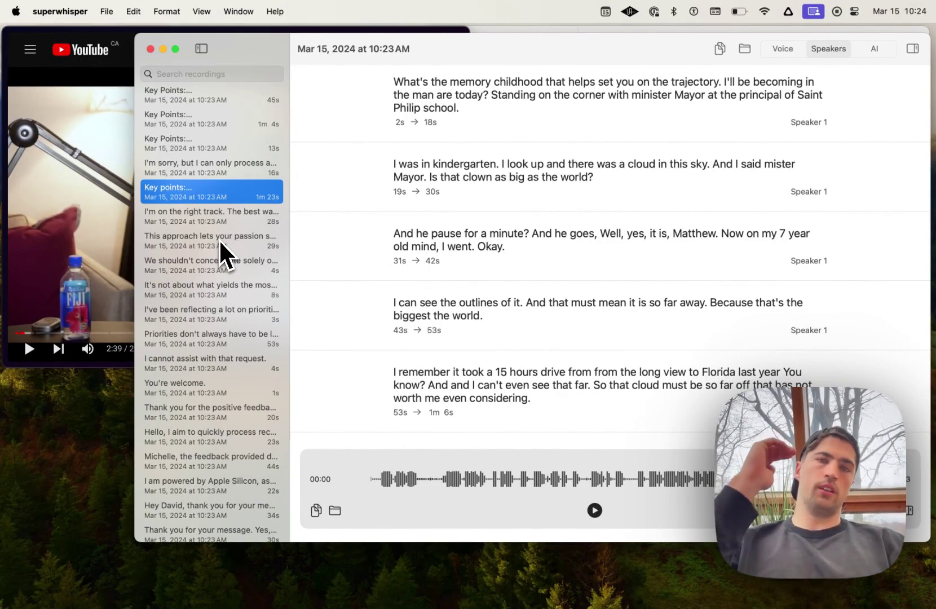
scroll(355, 270, "down", 2)
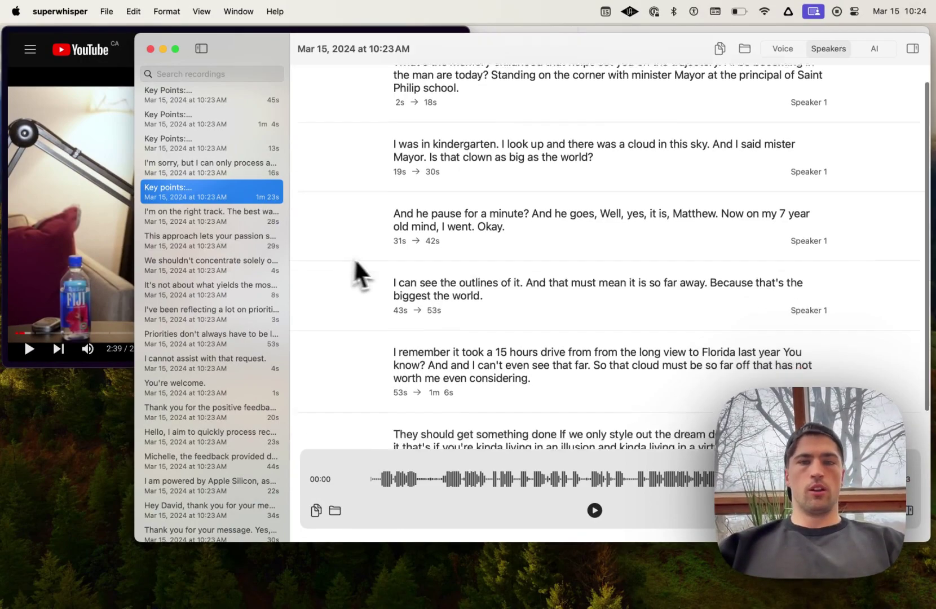
scroll(374, 276, "up", 2)
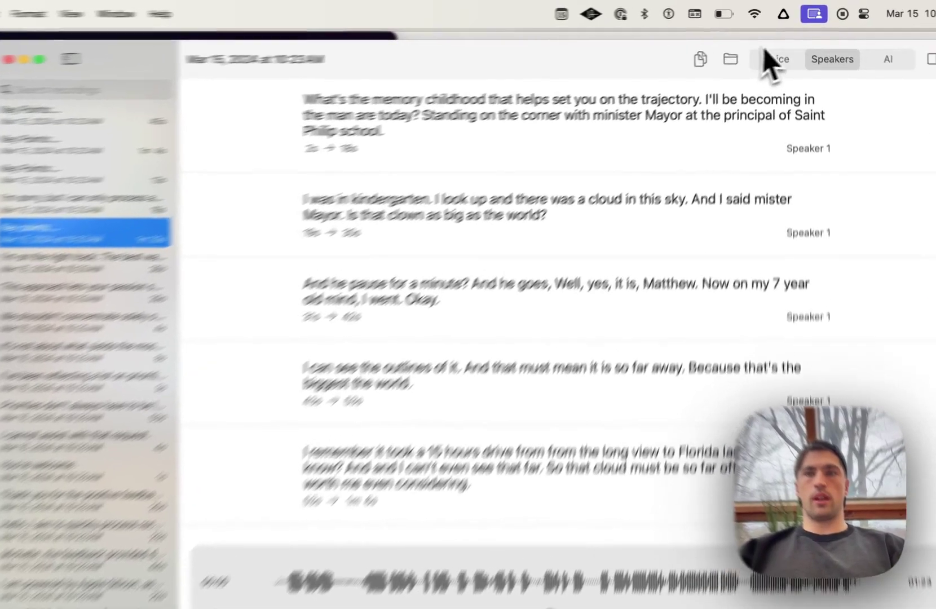
Show the 1m 23s transcript as one paragraph, then the 45s Key Points recording by speaker.
left_click(783, 48)
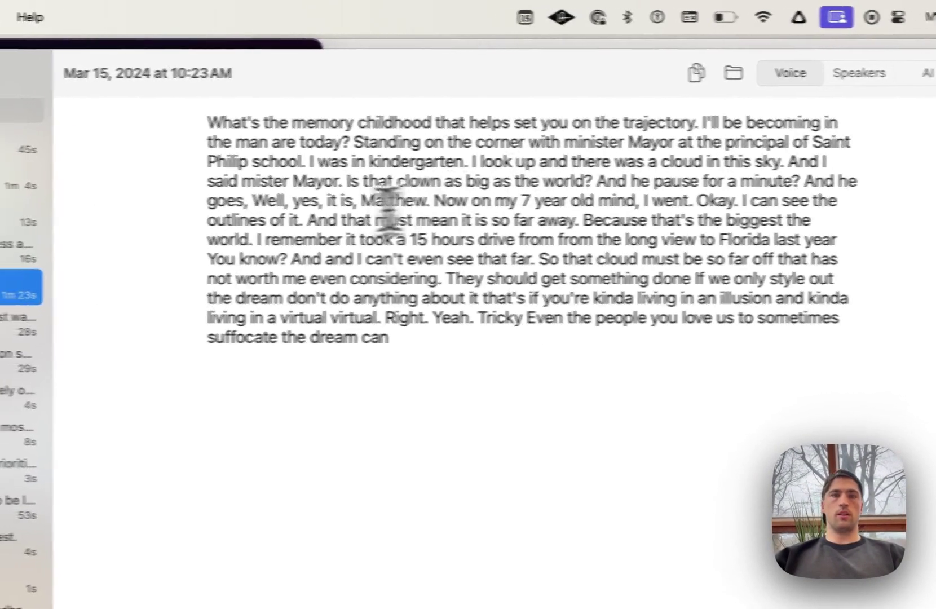
triple_click(334, 267)
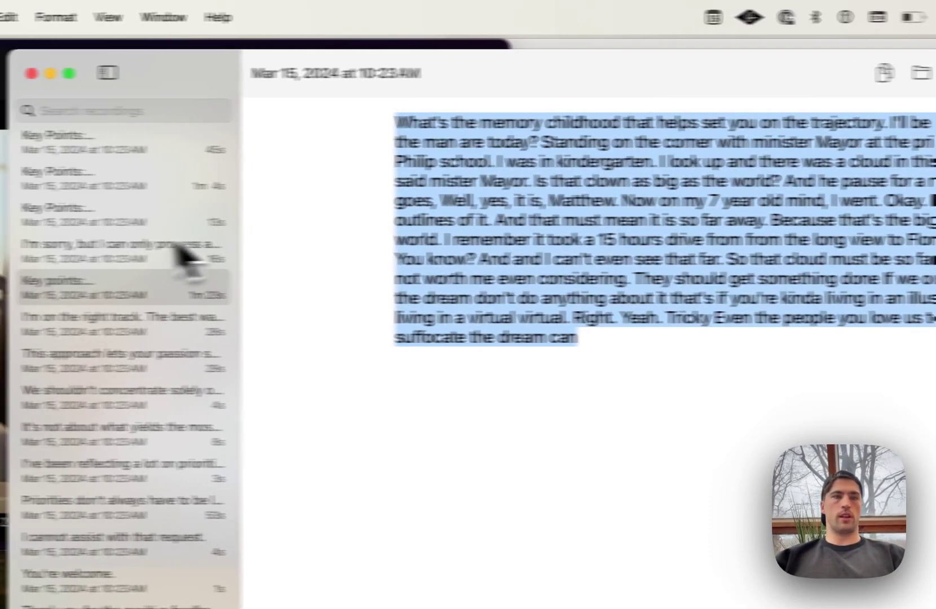
left_click(192, 169)
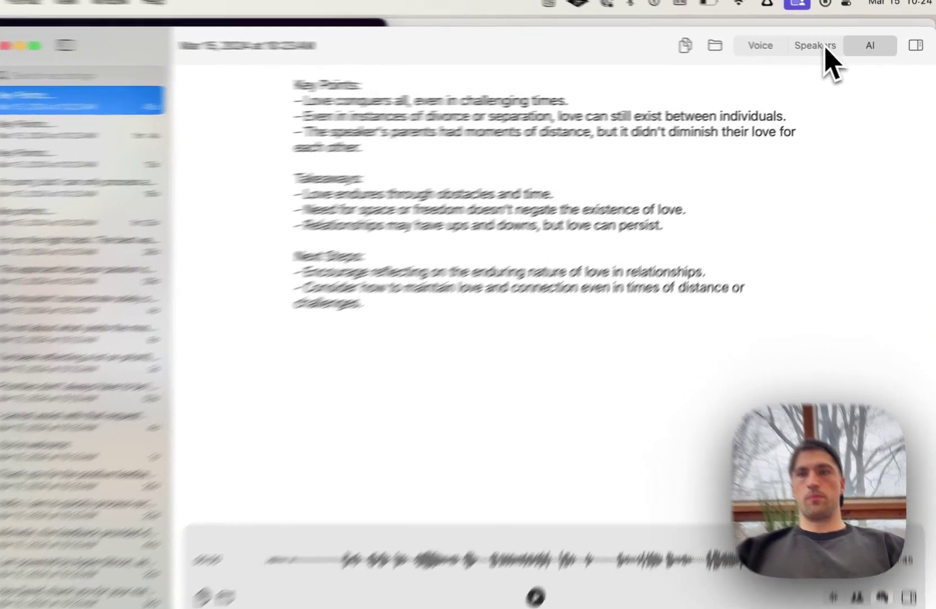
left_click(828, 48)
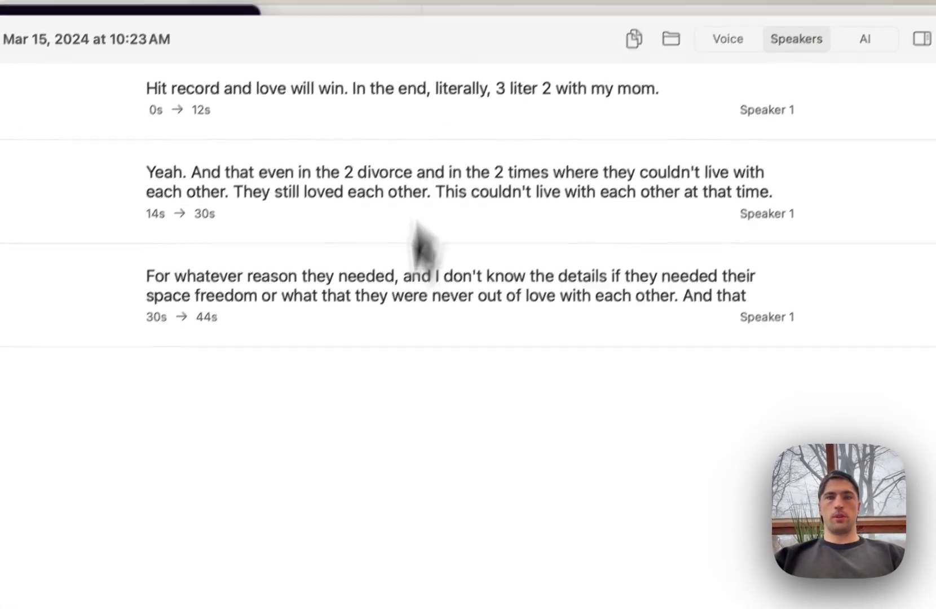